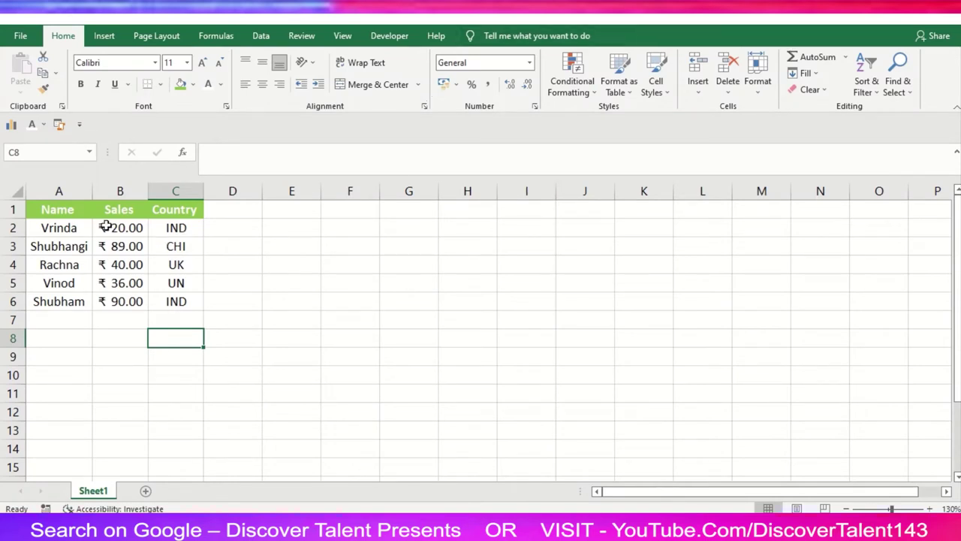
Select the whole Name/Sales/Country table A1:C6, then the first data row
left_click(83, 210)
left_click_drag(82, 209, 167, 301)
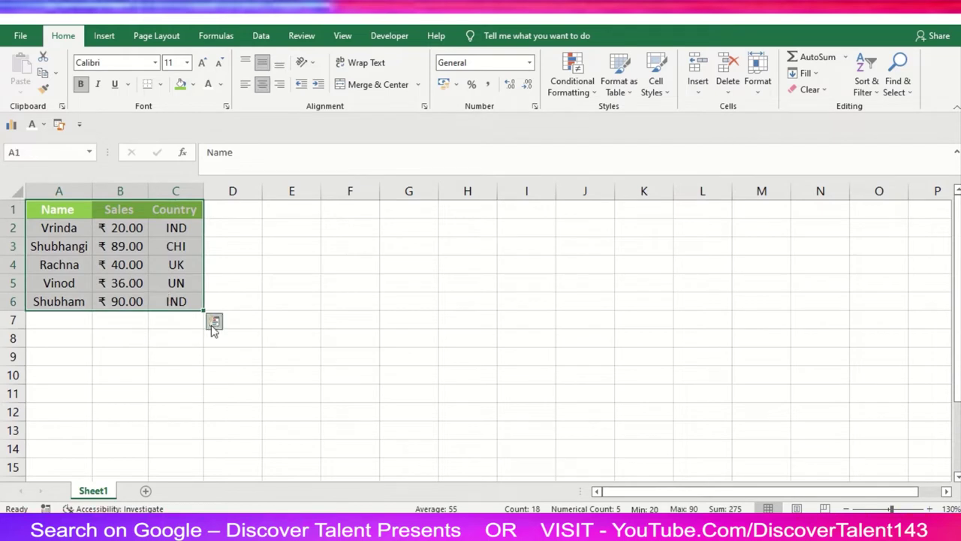
left_click(68, 246)
left_click_drag(58, 225, 177, 227)
Select data rows 3 through 6 in turn, then show the Developer tab
left_click_drag(63, 248, 171, 249)
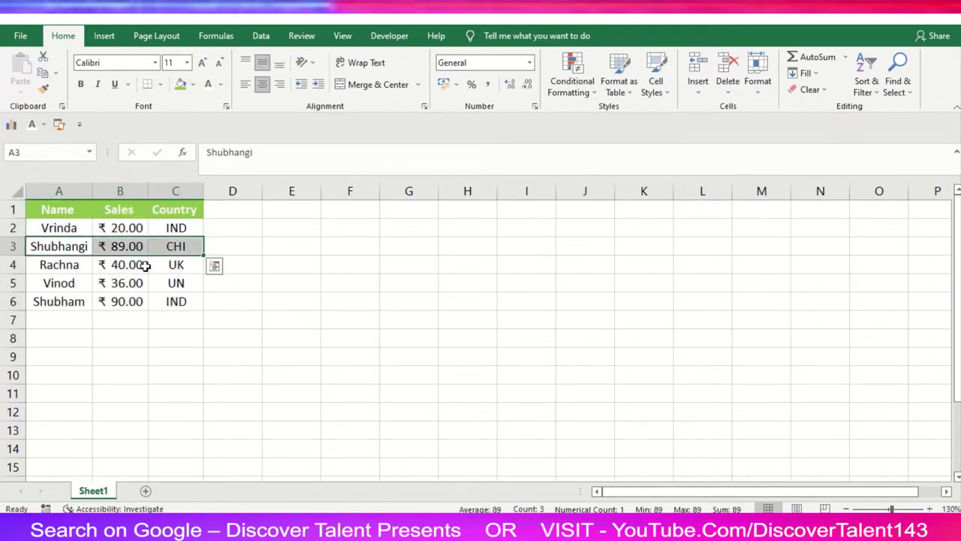
left_click_drag(55, 272, 177, 268)
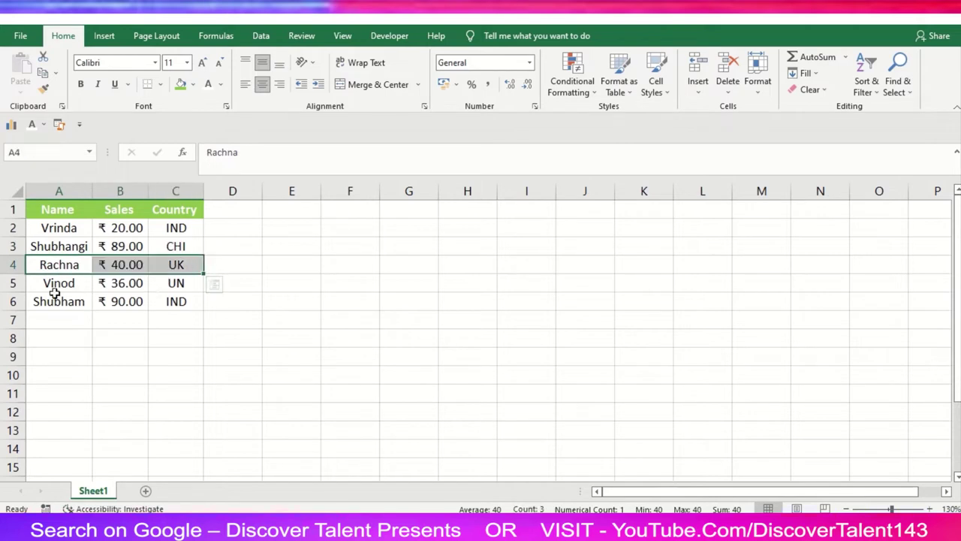
left_click_drag(59, 285, 159, 287)
left_click_drag(58, 302, 161, 302)
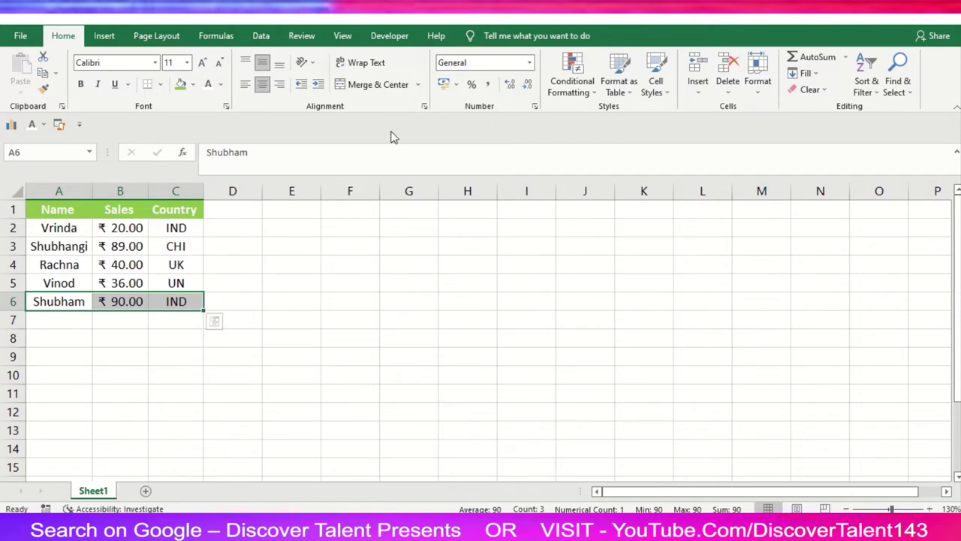
left_click(402, 35)
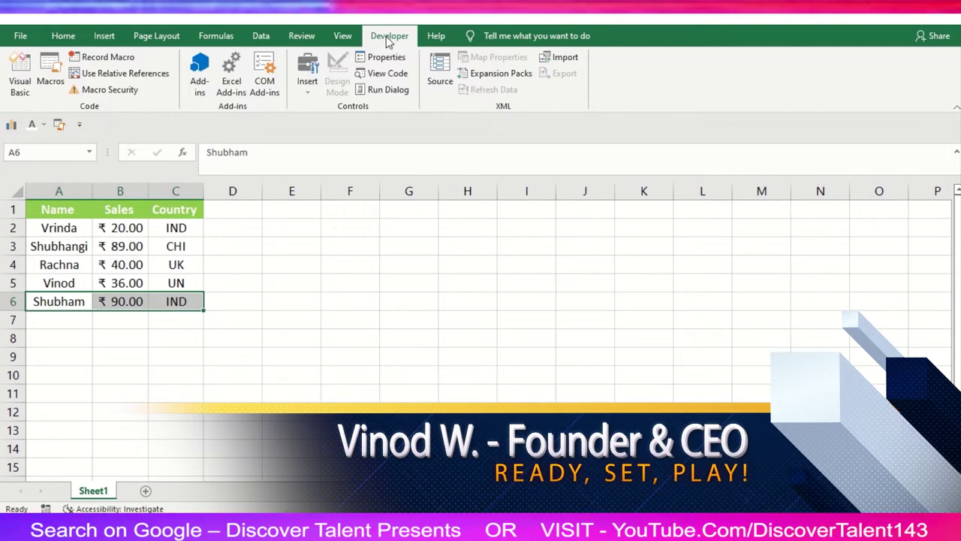
left_click(19, 36)
left_click(48, 467)
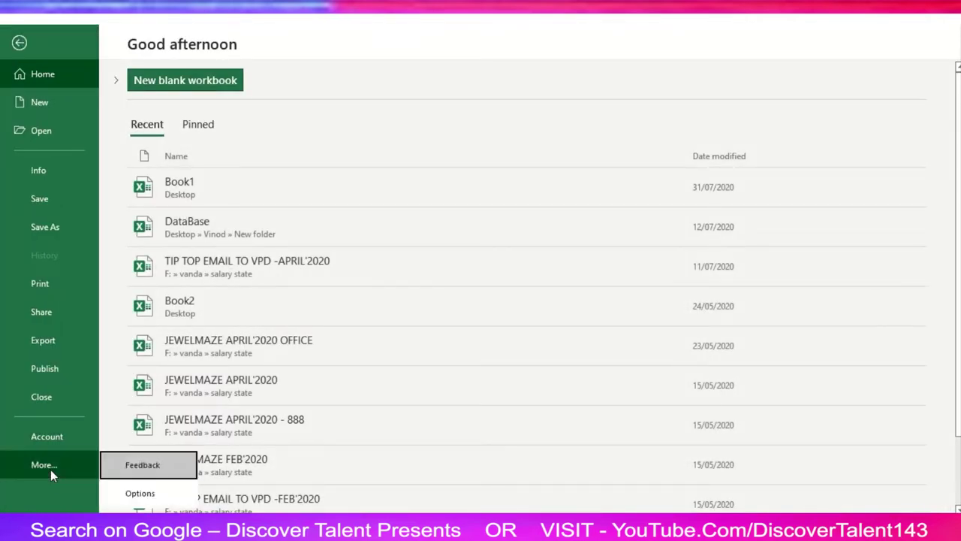
left_click(153, 494)
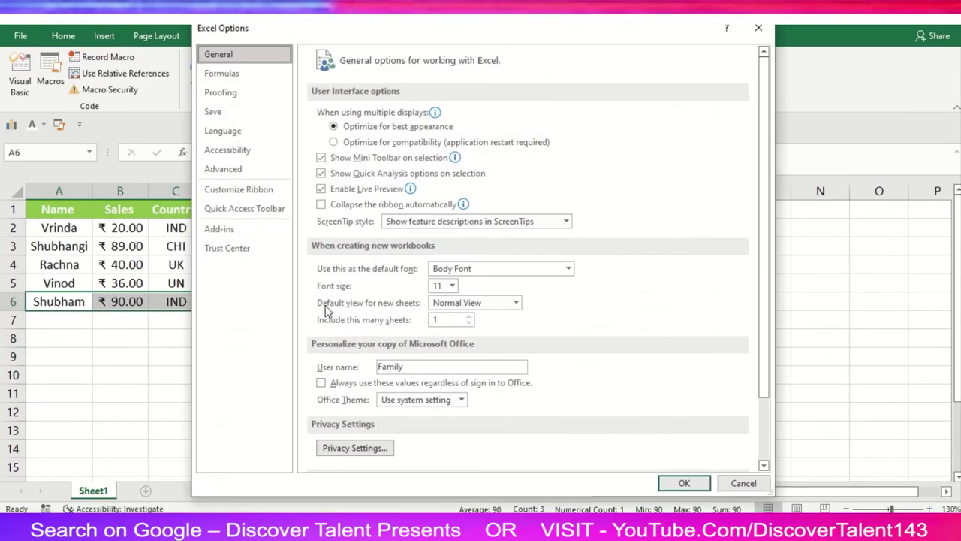
left_click(250, 191)
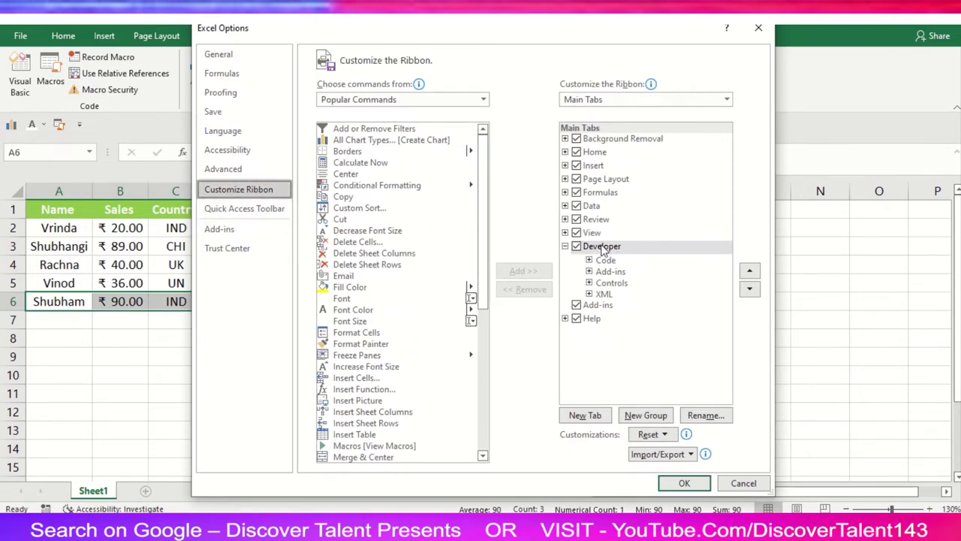
left_click(577, 247)
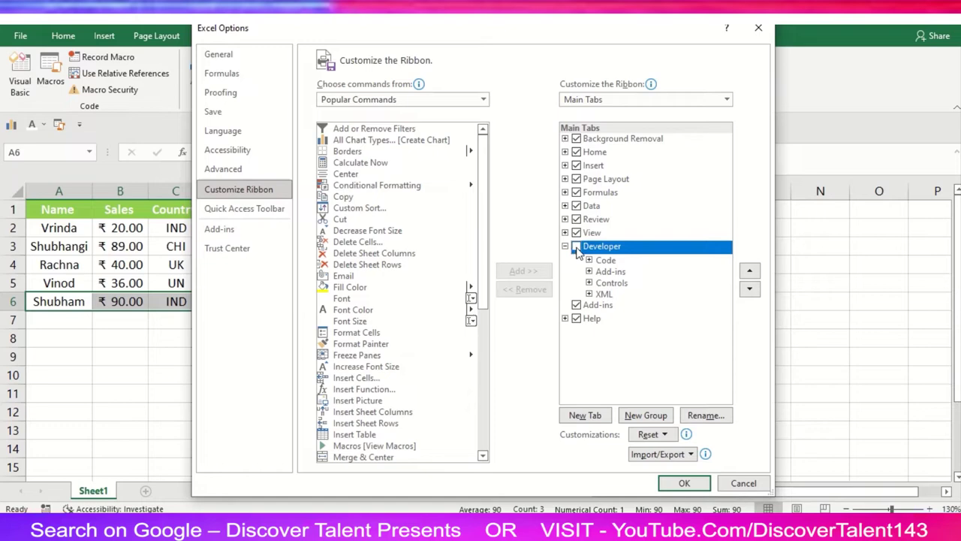
left_click(576, 247)
left_click(684, 482)
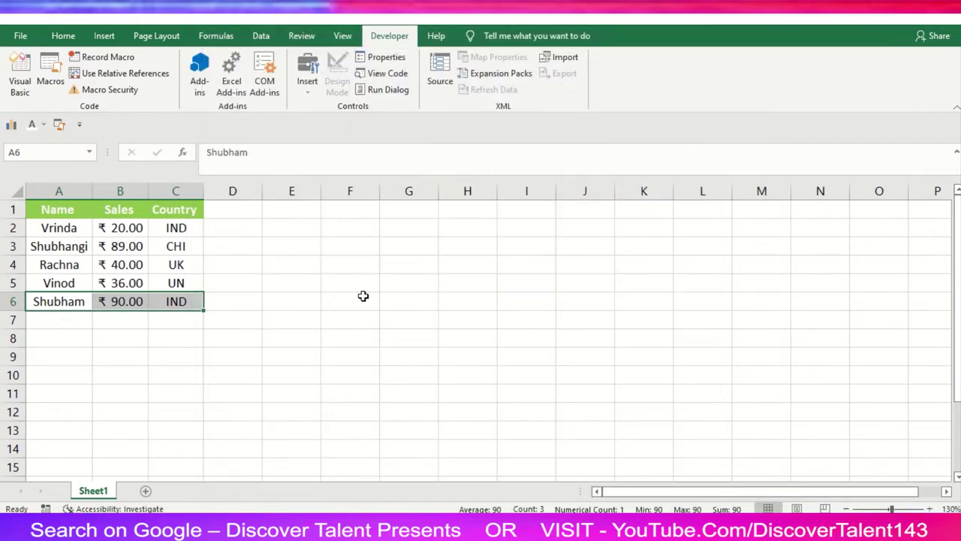
left_click(225, 299)
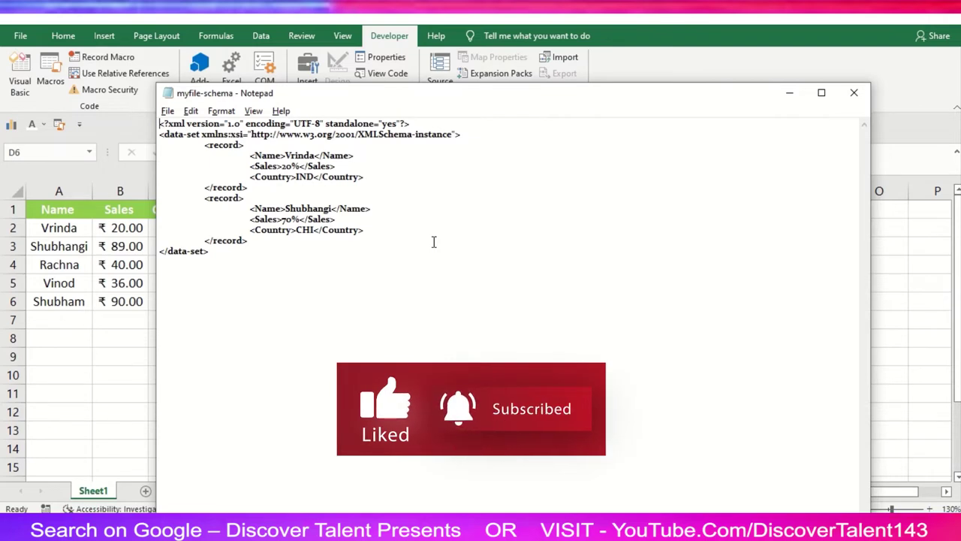
Highlight the record element and the first record's Name and Sales lines in myfile-schema
double_click(212, 144)
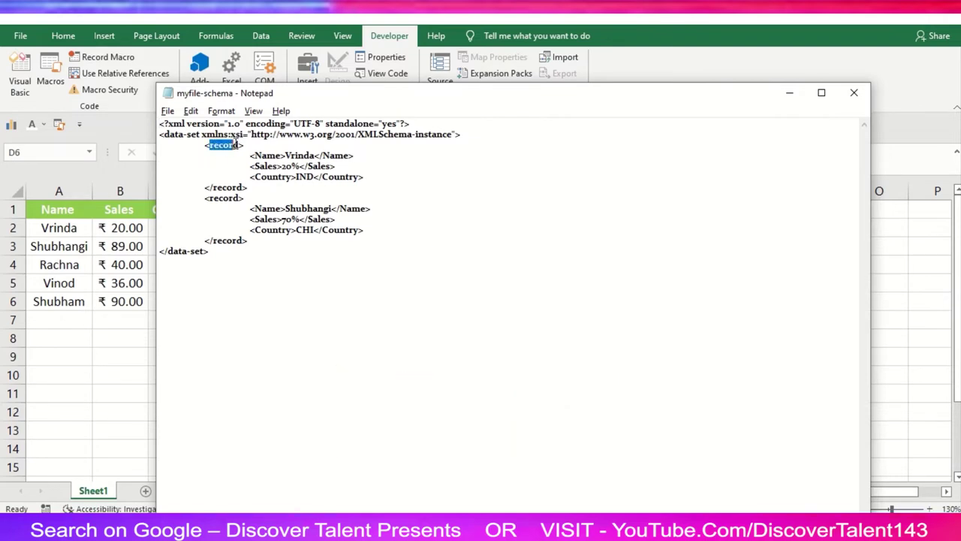
triple_click(264, 154)
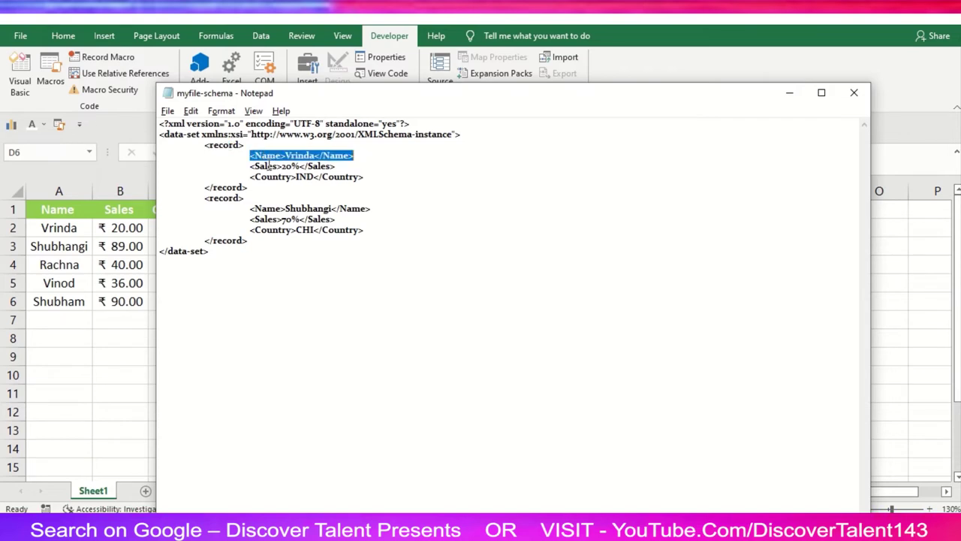
left_click(267, 157)
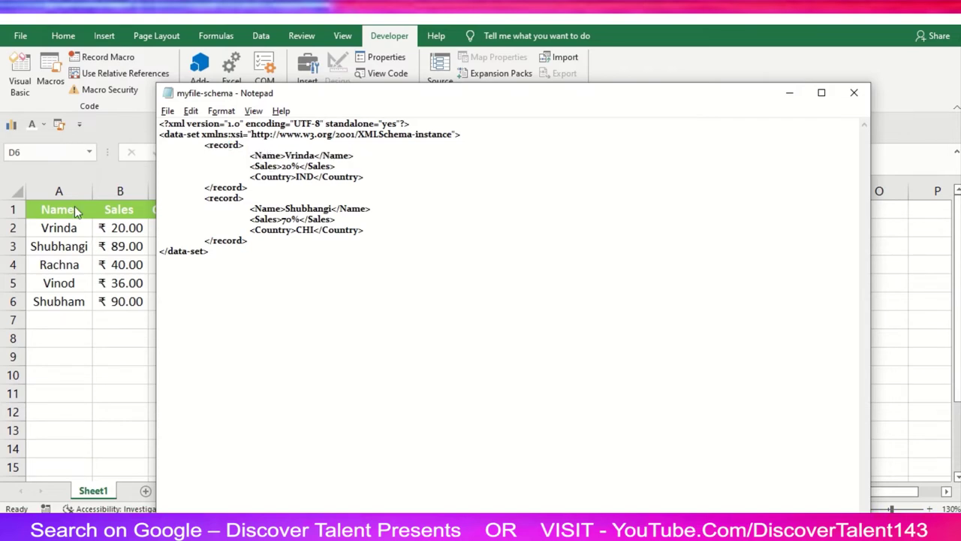
triple_click(298, 157)
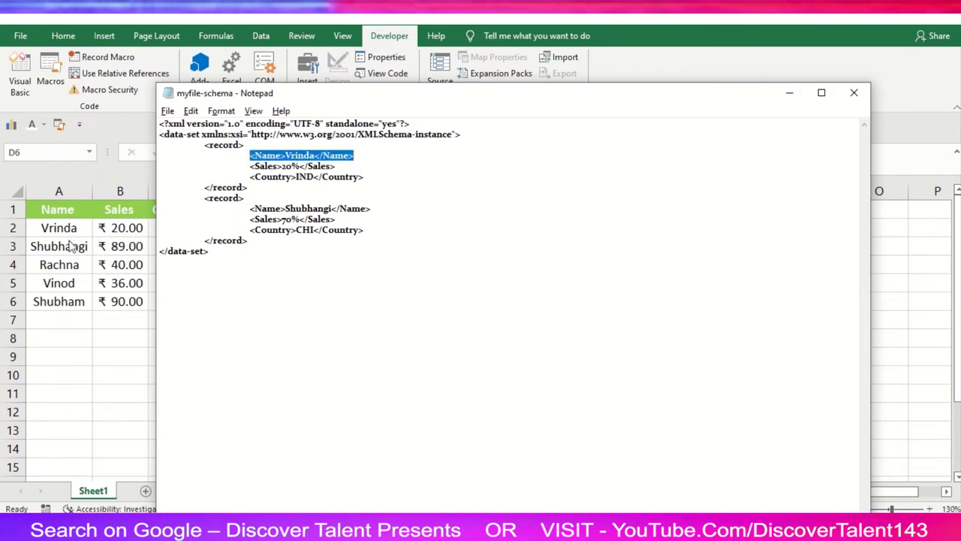
left_click(300, 165)
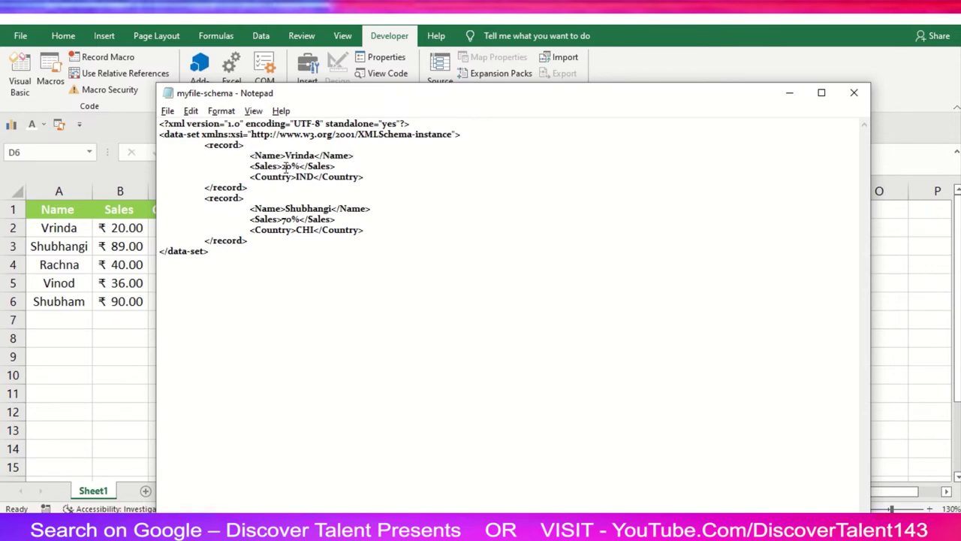
triple_click(277, 166)
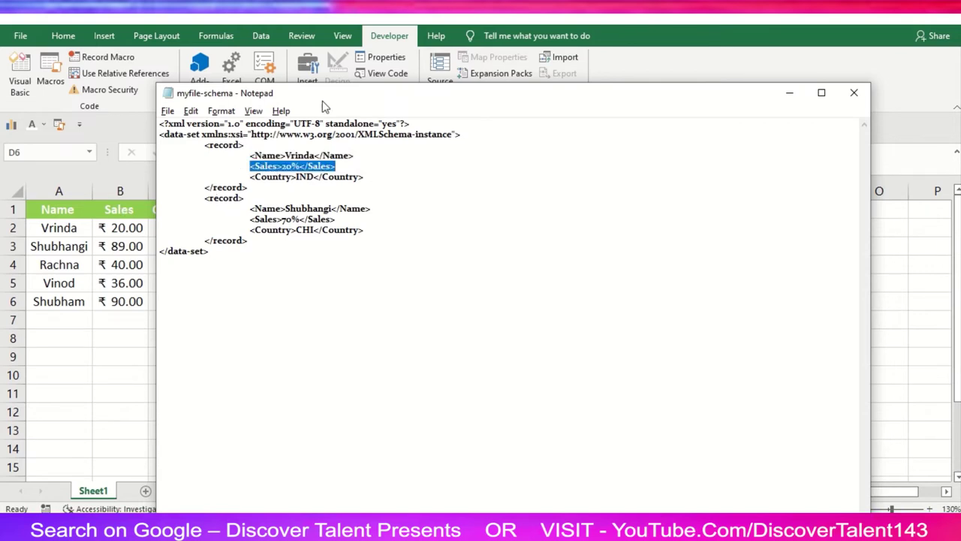
Move the Notepad window aside, then highlight the first and second record blocks
left_click_drag(323, 101, 424, 118)
left_click(403, 194)
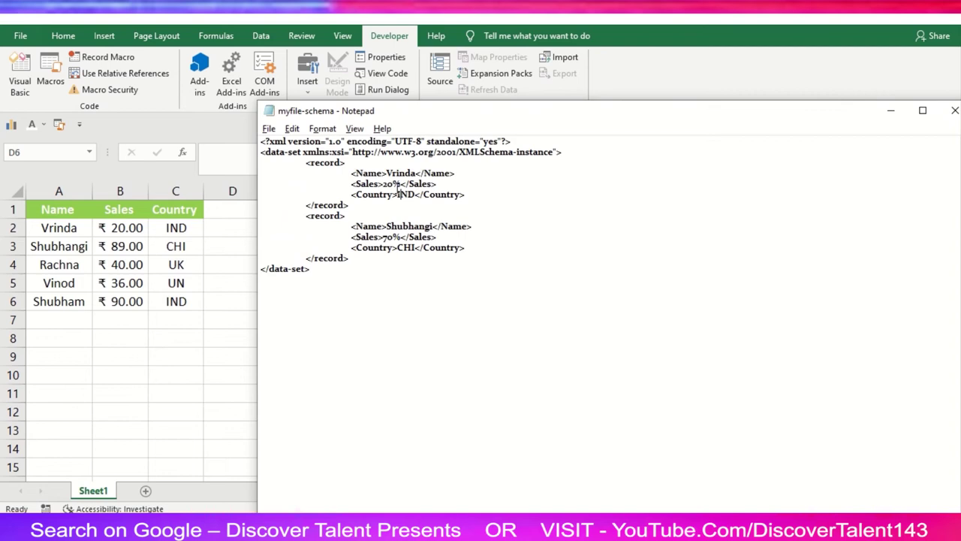
left_click_drag(321, 163, 476, 205)
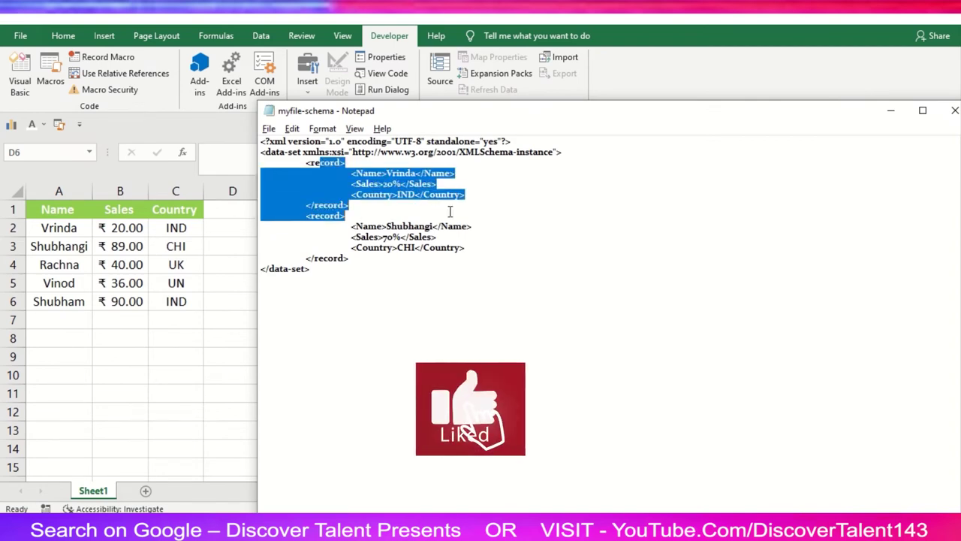
left_click(413, 266)
left_click_drag(321, 216, 367, 296)
left_click(367, 296)
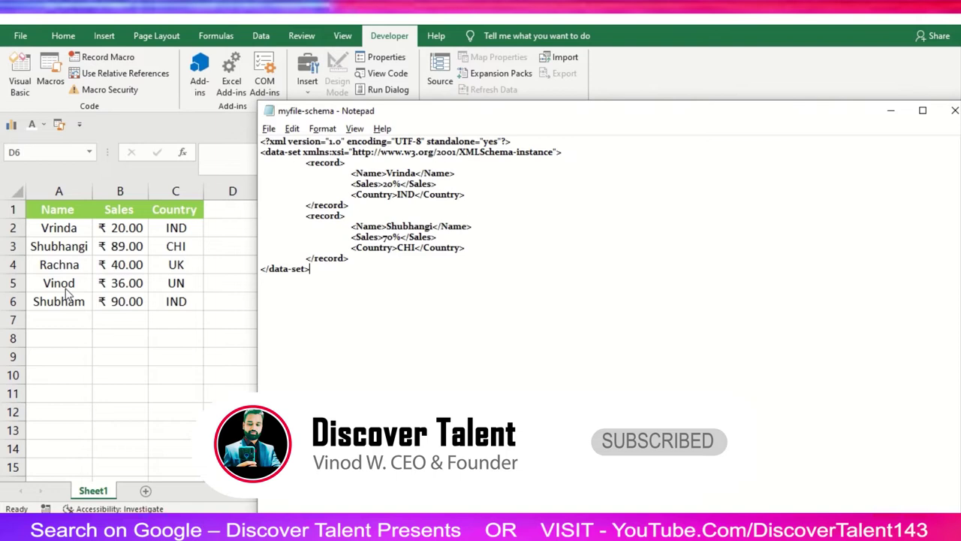
Highlight all records, then the XML declaration and data-set opening lines
left_click_drag(359, 268, 299, 171)
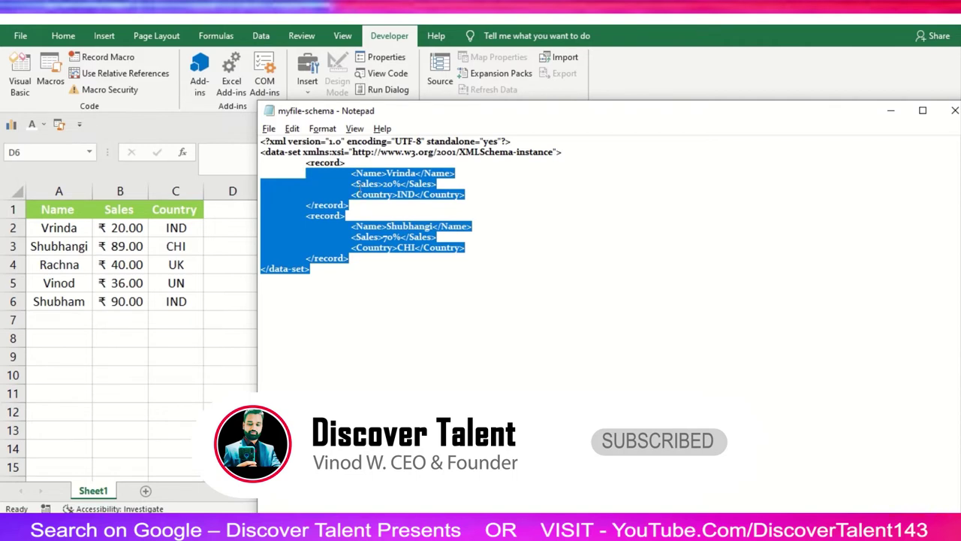
left_click(571, 174)
left_click_drag(581, 153, 224, 133)
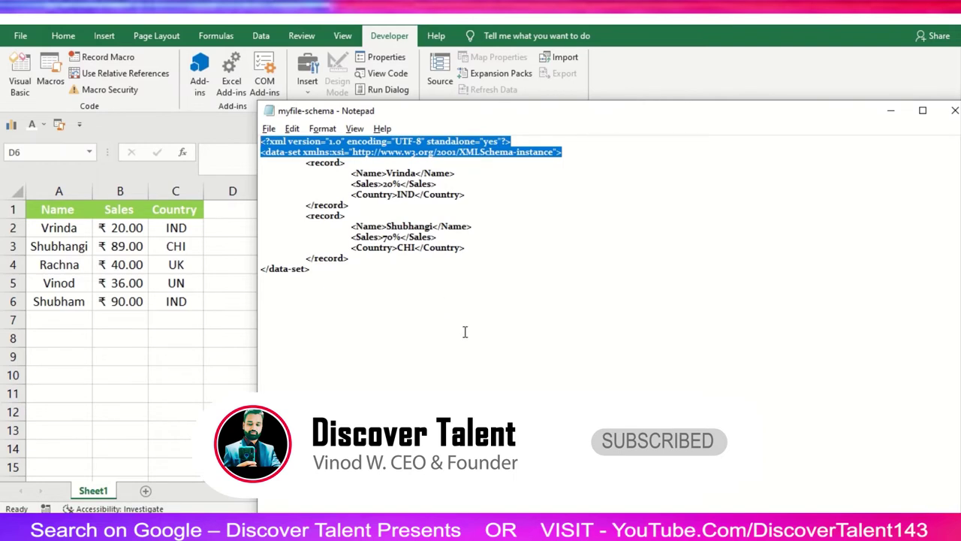
left_click(467, 278)
left_click_drag(437, 115, 396, 88)
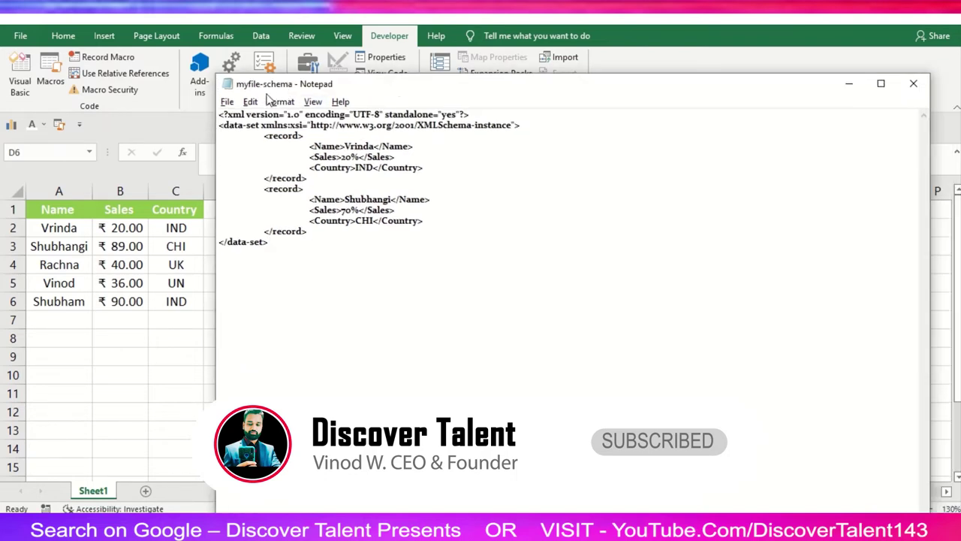
Look over Notepad's File menu, then minimize Notepad back to the Excel sheet
left_click(228, 101)
left_click(250, 102)
mouse_move(225, 102)
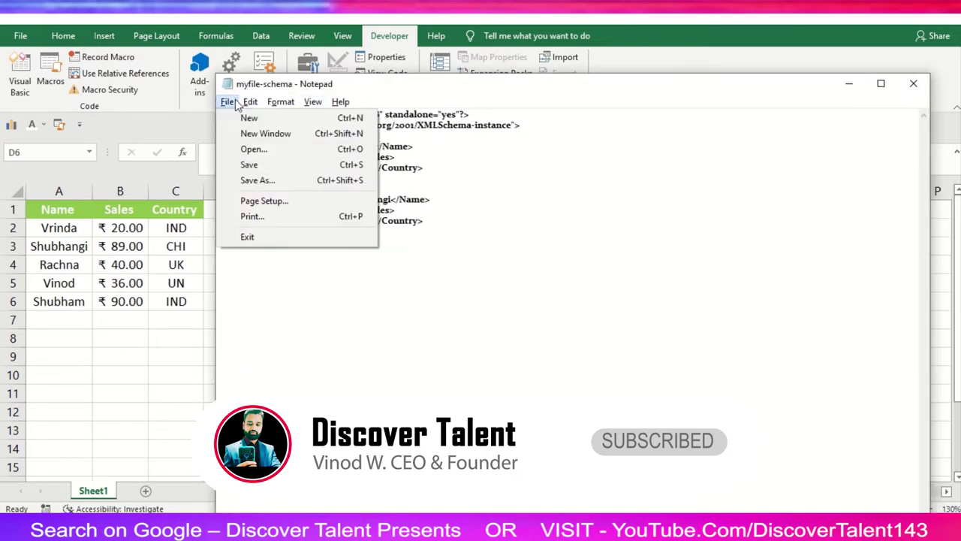
left_click(848, 85)
left_click(431, 294)
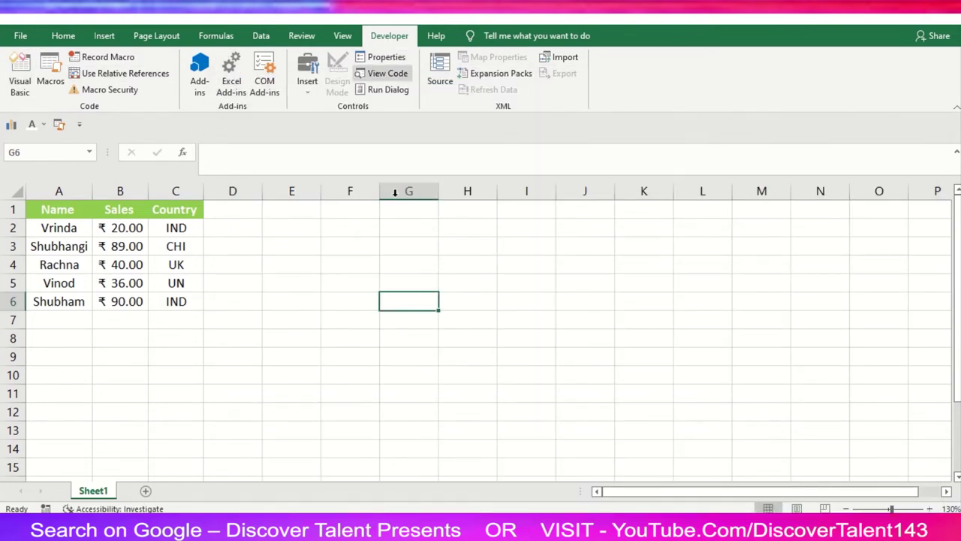
Select cell B4 and show the XML Source task pane
left_click(218, 268)
left_click(136, 271)
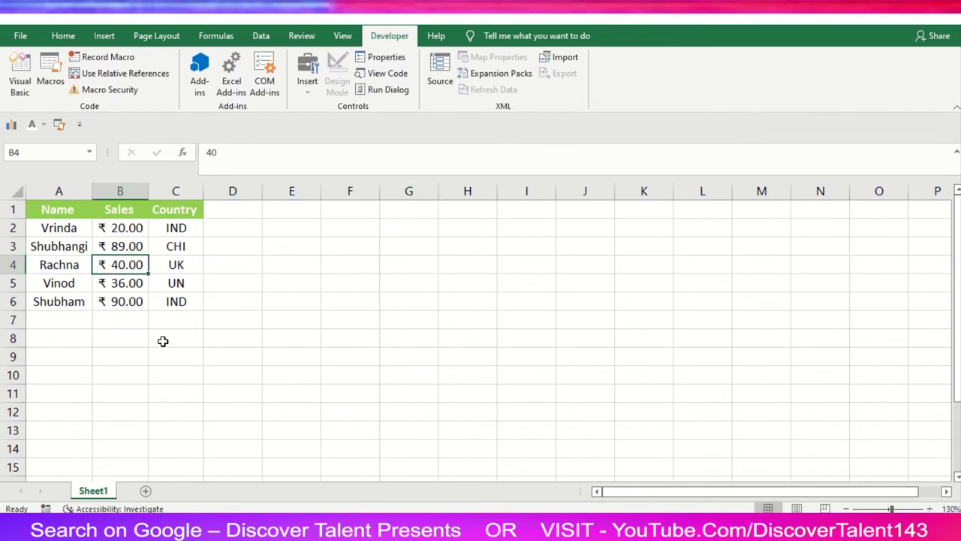
left_click(437, 76)
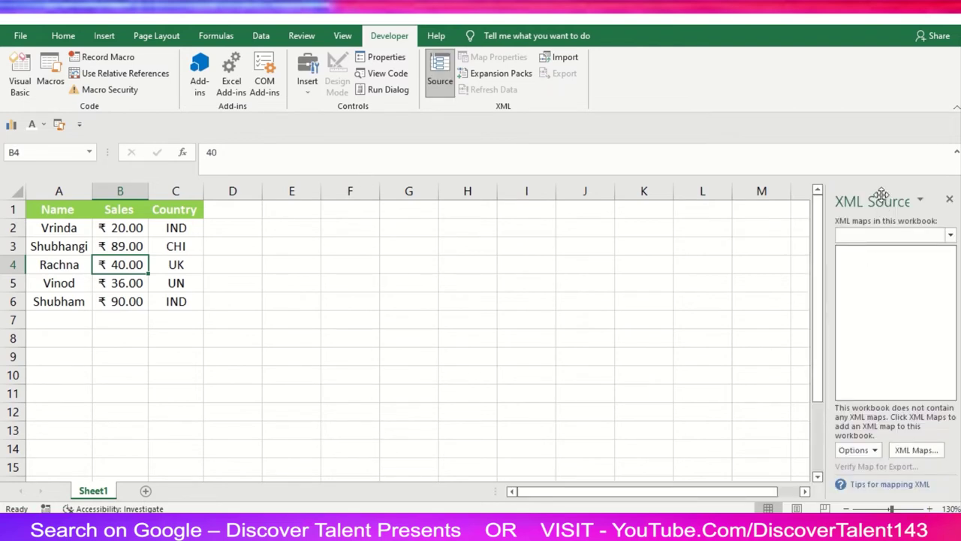
Add myfile-schema as a new XML map, accepting the generated schema
left_click(917, 451)
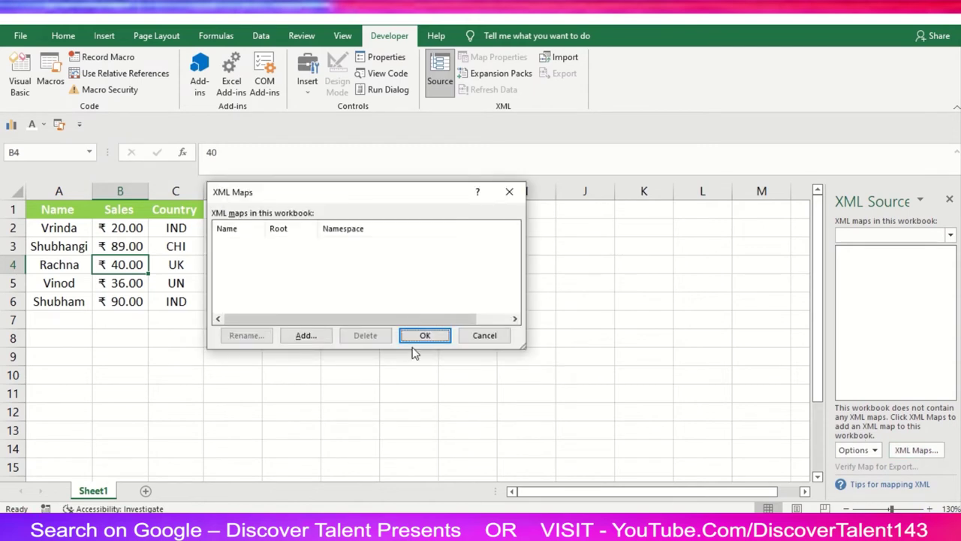
left_click(306, 336)
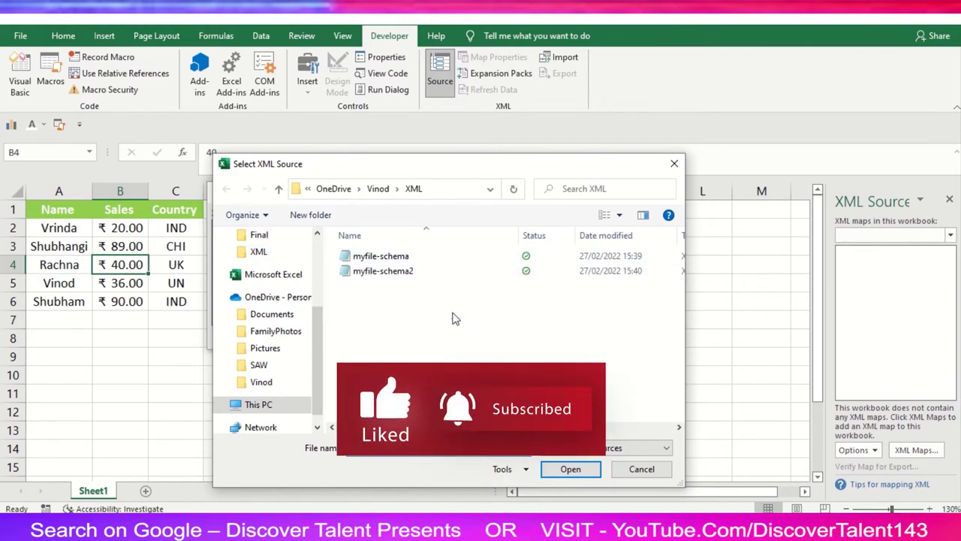
left_click(425, 257)
left_click(569, 468)
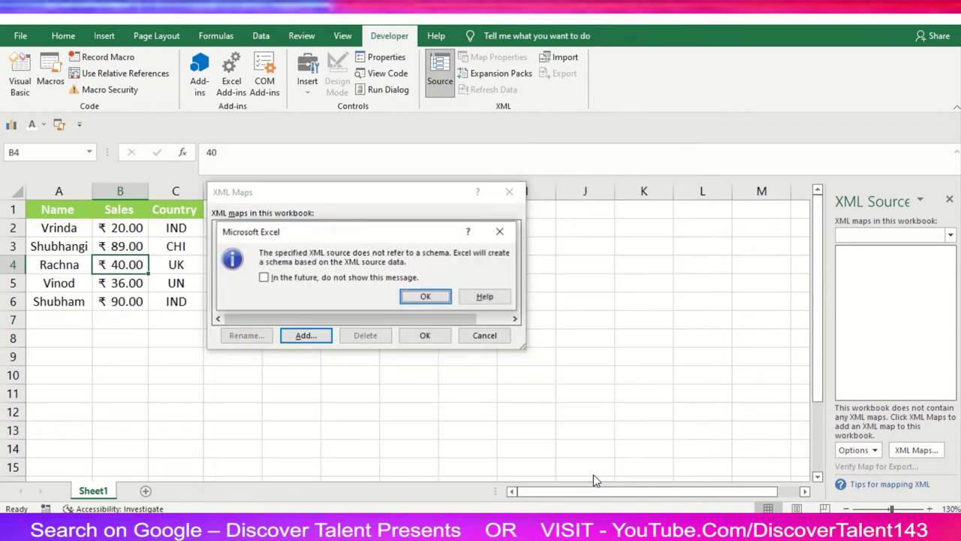
left_click(441, 299)
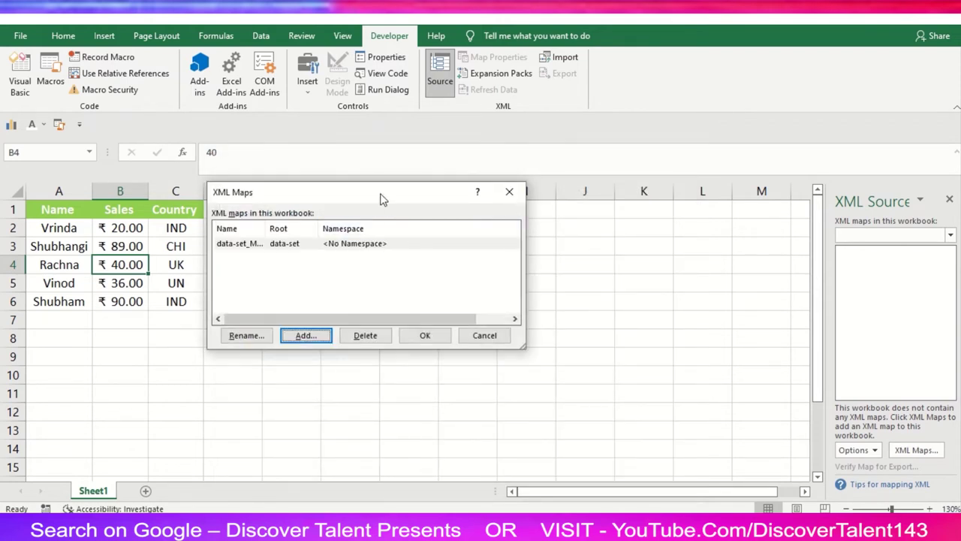
left_click_drag(382, 197, 431, 237)
Confirm data-set_Map, then map Name, Sales and Country onto A1, B1, C1, keeping ₹ formatting
left_click(471, 380)
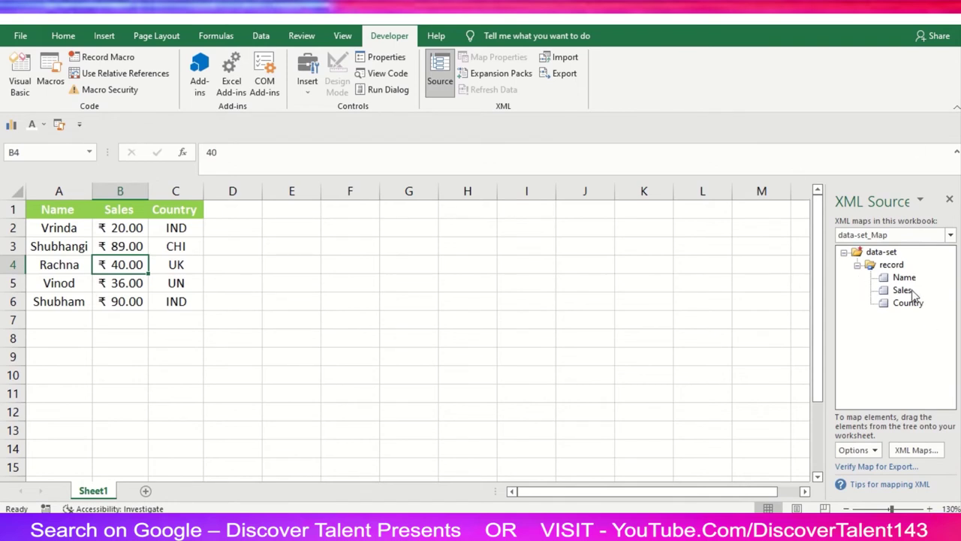
left_click_drag(905, 279, 66, 209)
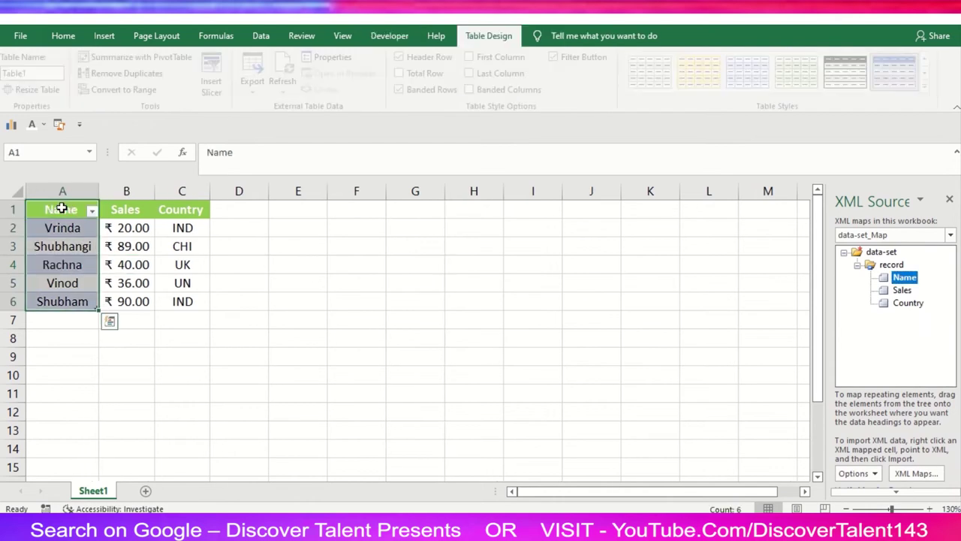
left_click_drag(903, 291, 114, 210)
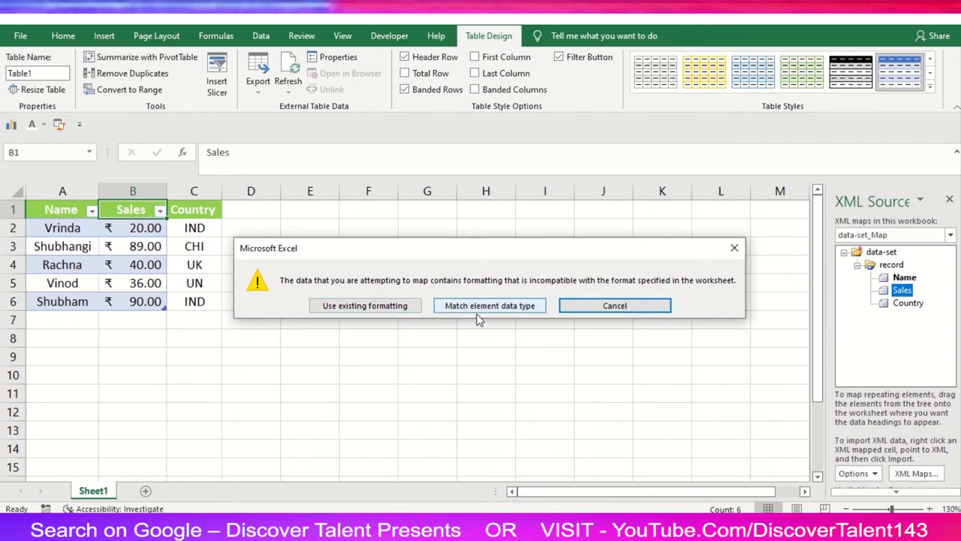
left_click(389, 306)
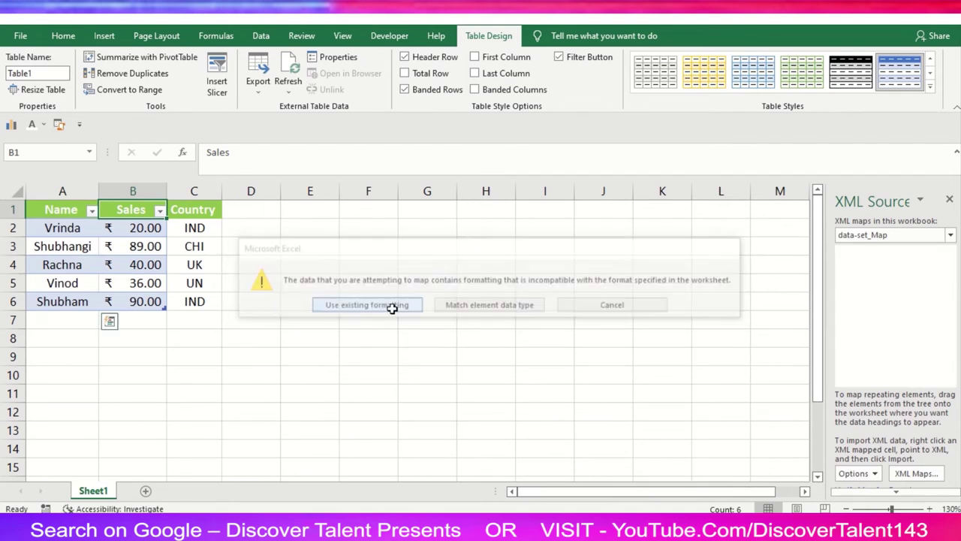
left_click_drag(910, 304, 213, 214)
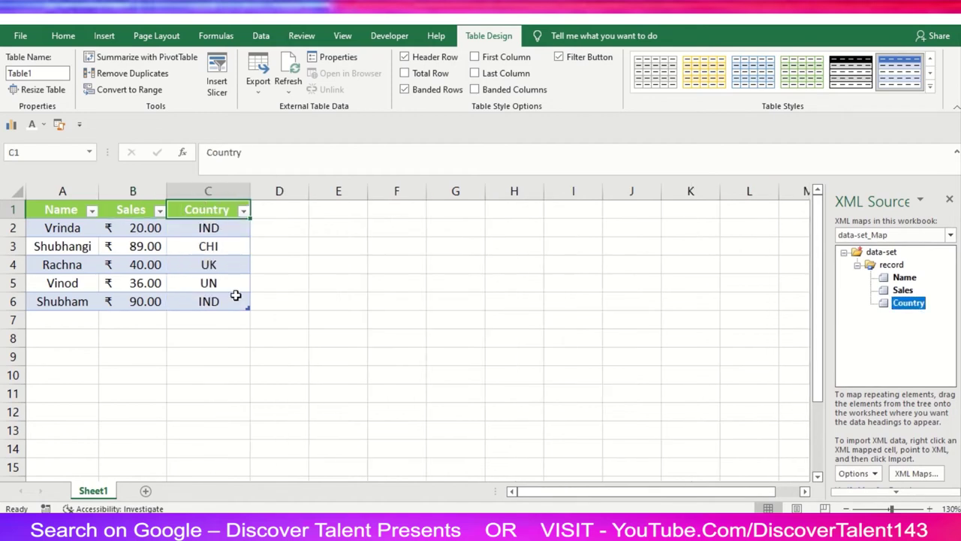
left_click(358, 287)
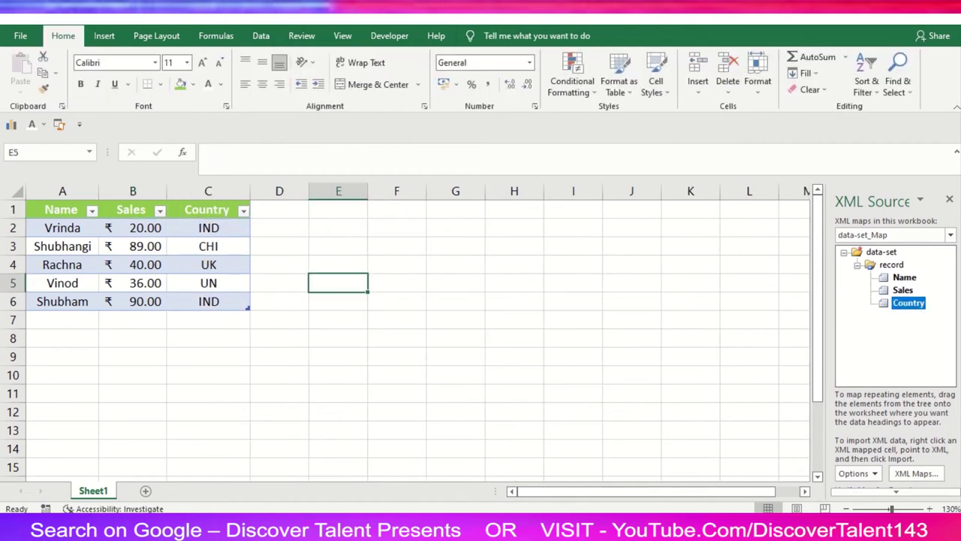
Export the mapped table's XML to the XML folder, renaming myfile-schema2 to myfile-schema3
left_click(90, 263)
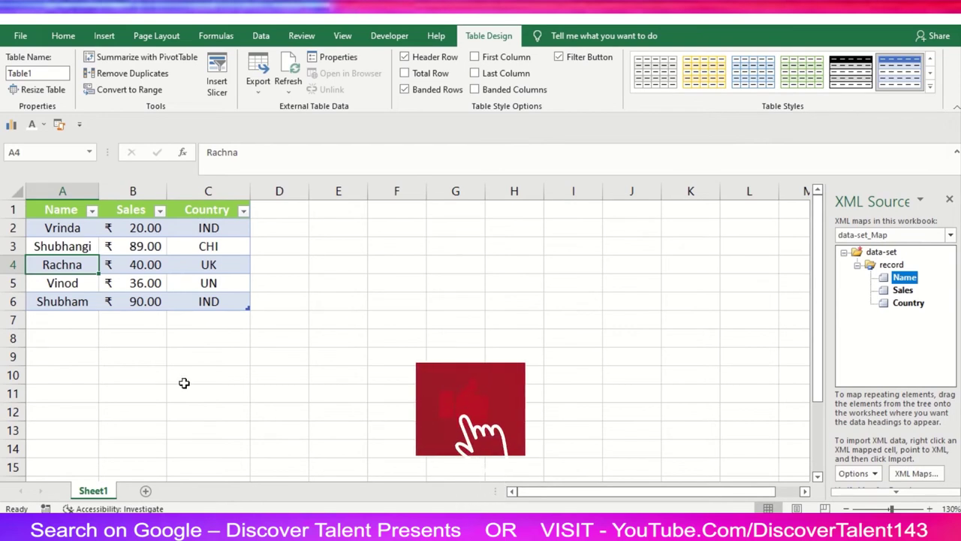
left_click(390, 38)
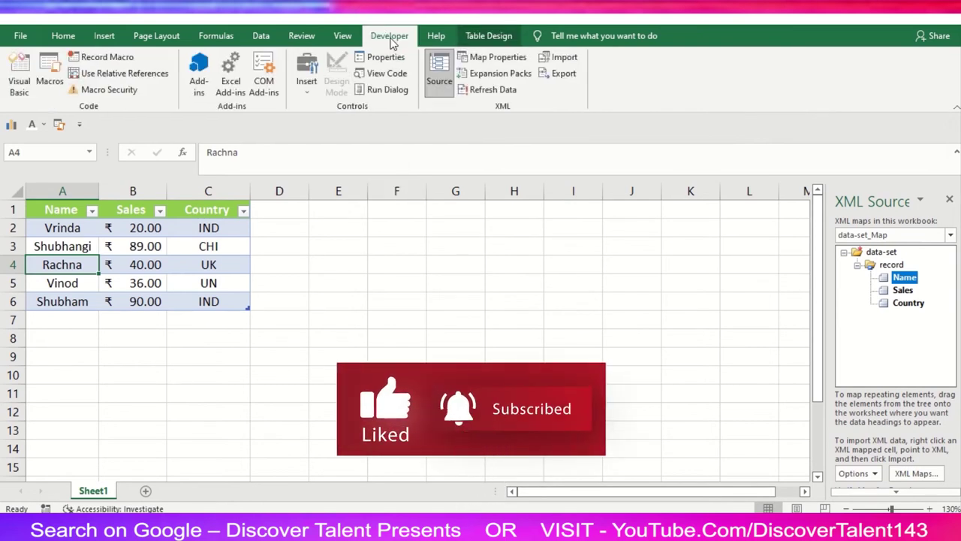
left_click(563, 75)
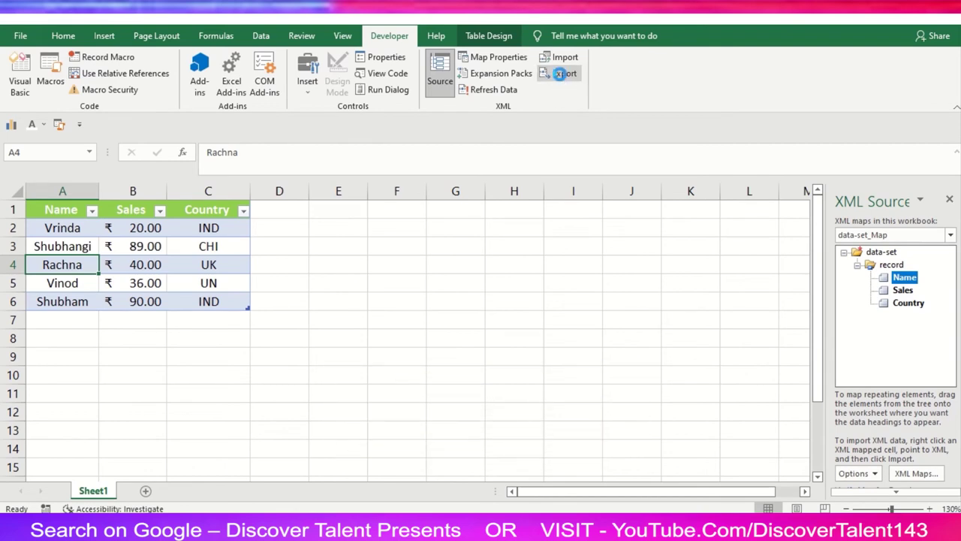
left_click(188, 121)
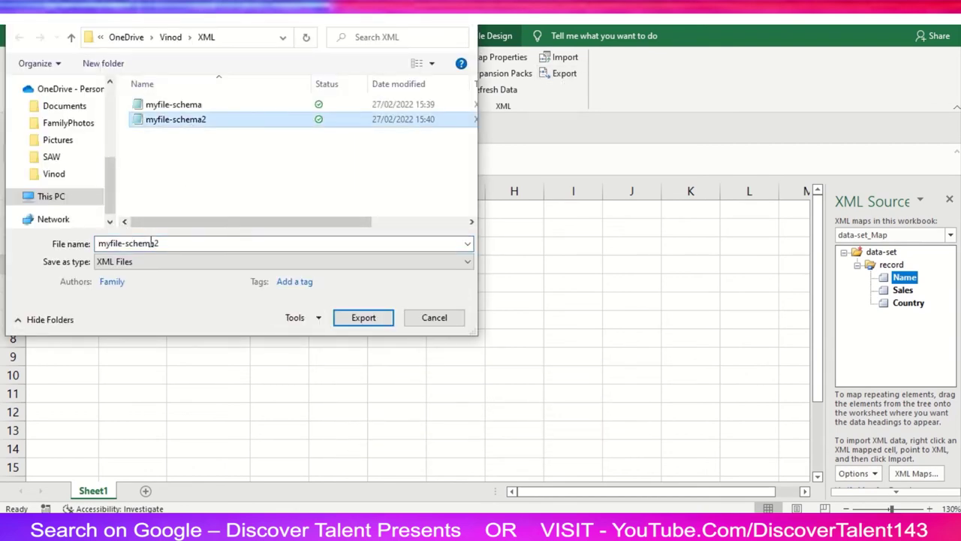
left_click(178, 244)
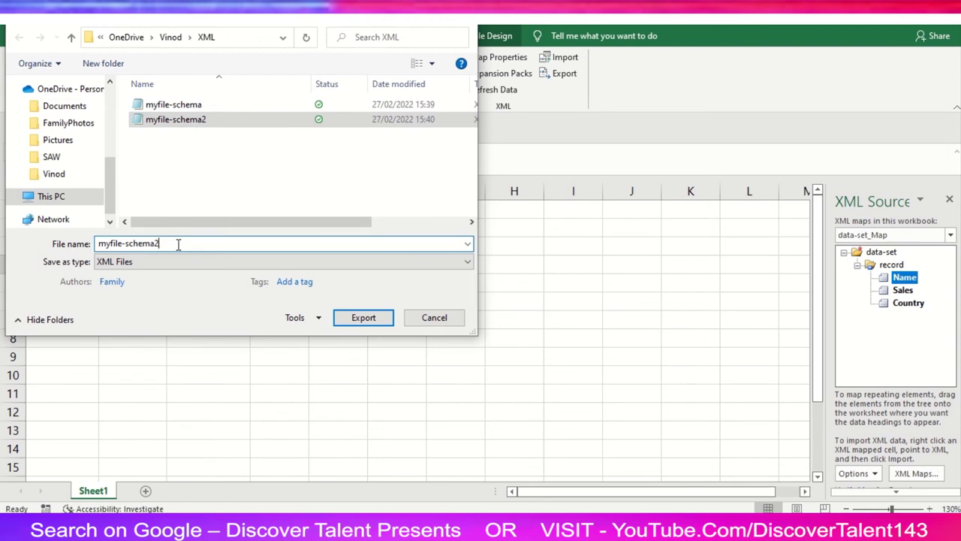
key("BackSpace")
type("3")
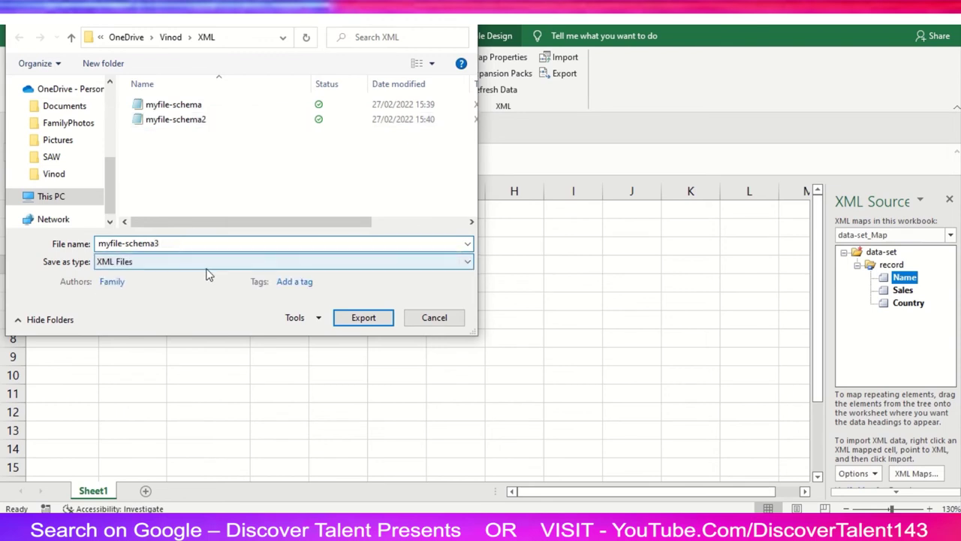
left_click(343, 322)
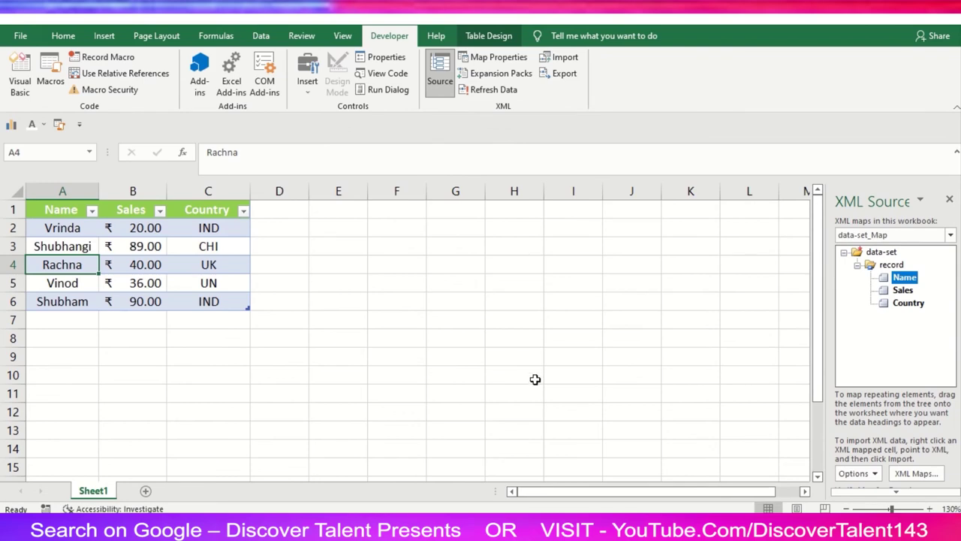
left_click(489, 301)
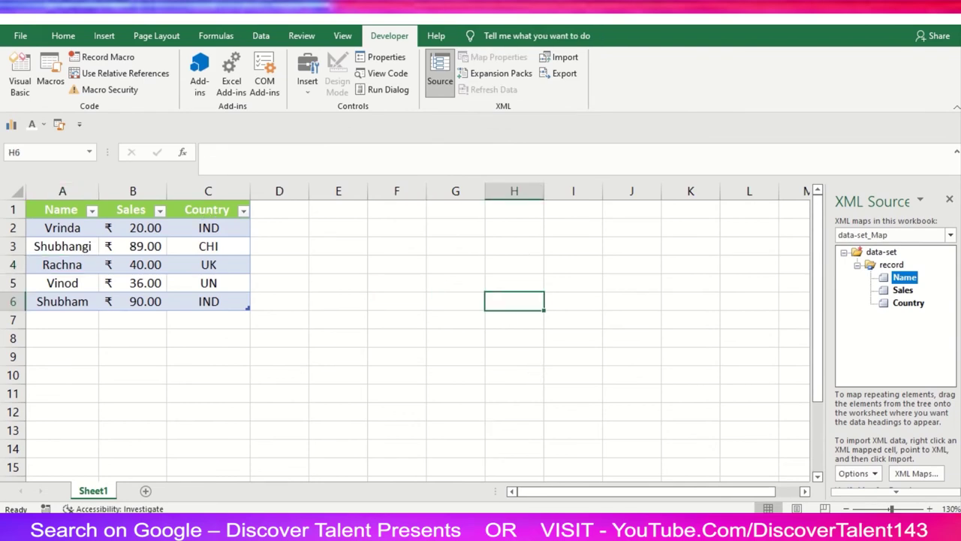
Open myfile-schema3 from File Explorer's recent files in Quick access
key("super+e")
left_click(198, 229)
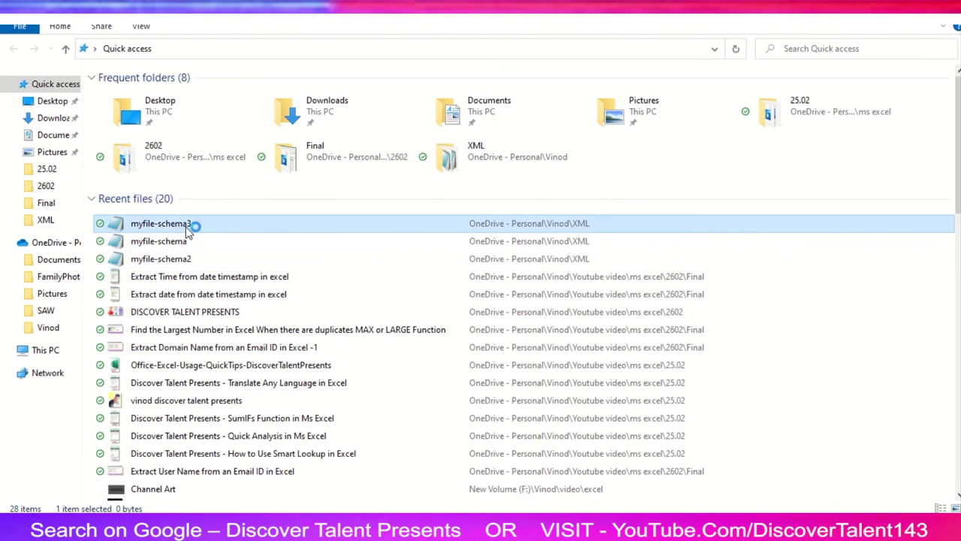